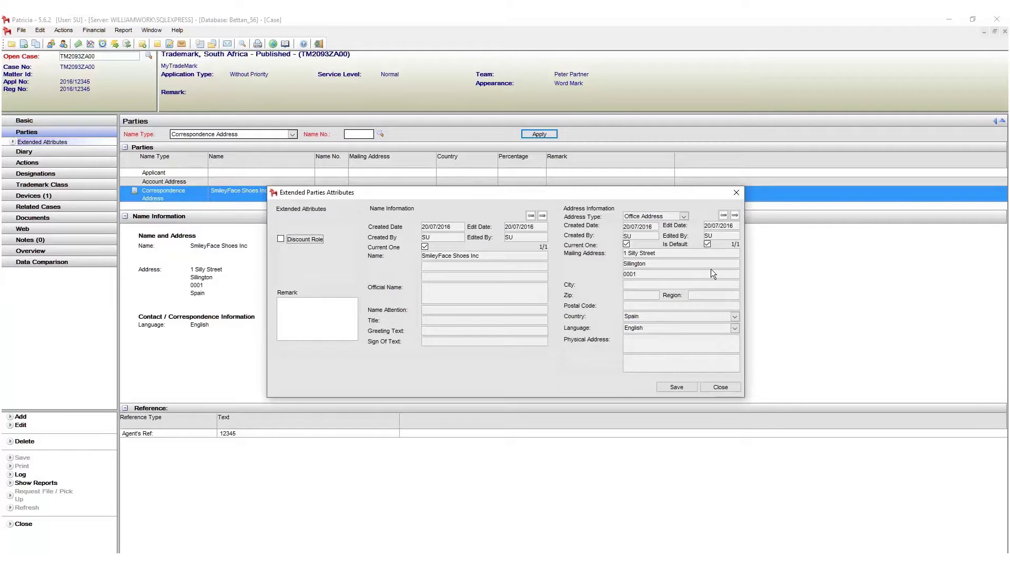
# Close the extended parties attributes and open the SmileyFace Shoes Inc name record from the Correspondence Address party.
pyautogui.click(735, 386)
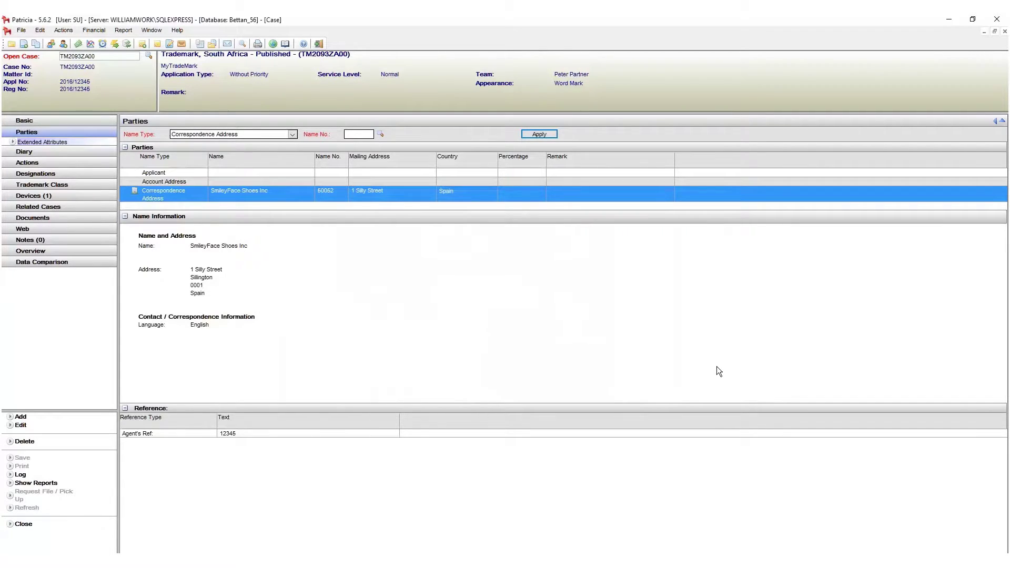
pyautogui.doubleClick(135, 193)
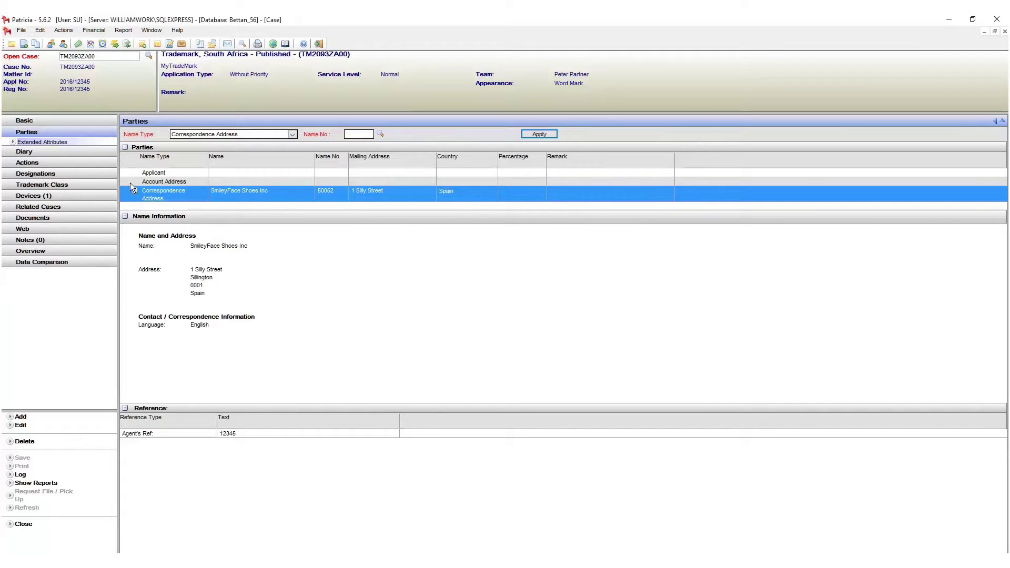
pyautogui.doubleClick(138, 191)
# Edit the existing office address in the name record, replace its three mailing address lines with the new postal address, and save.
pyautogui.doubleClick(414, 277)
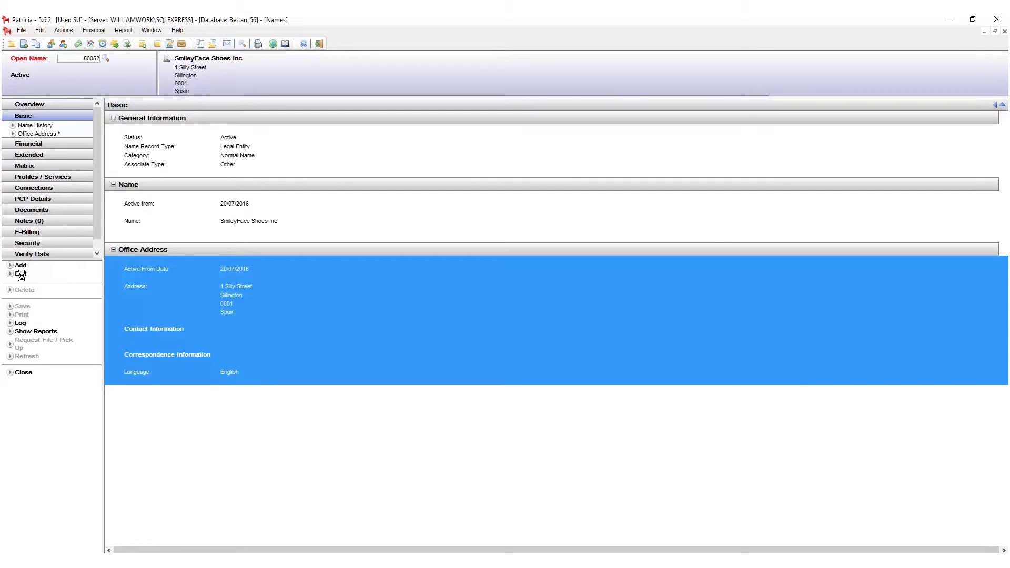
pyautogui.write('5')
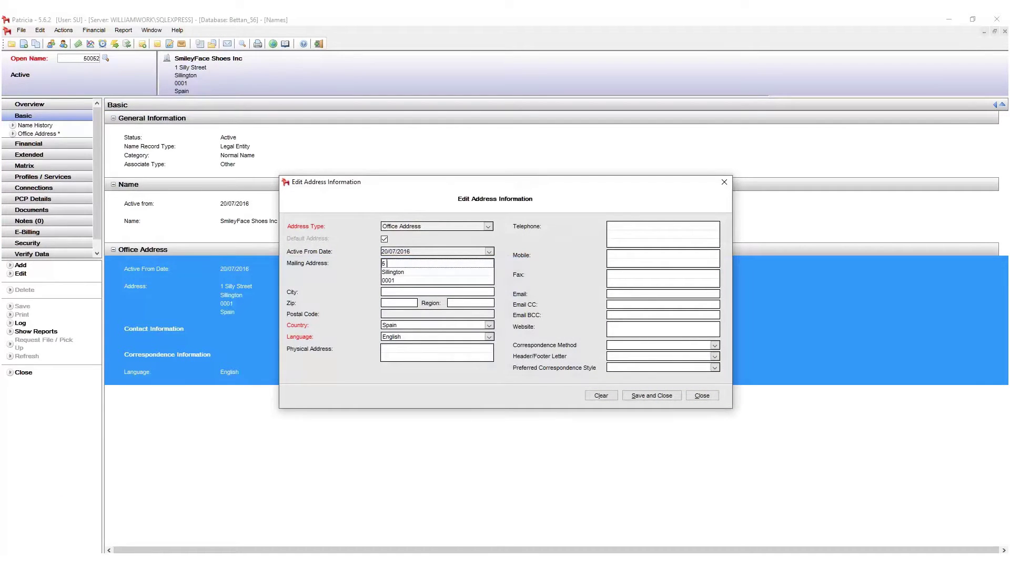
pyautogui.write(' NotSilly Street')
pyautogui.press('Tab')
pyautogui.write('F')
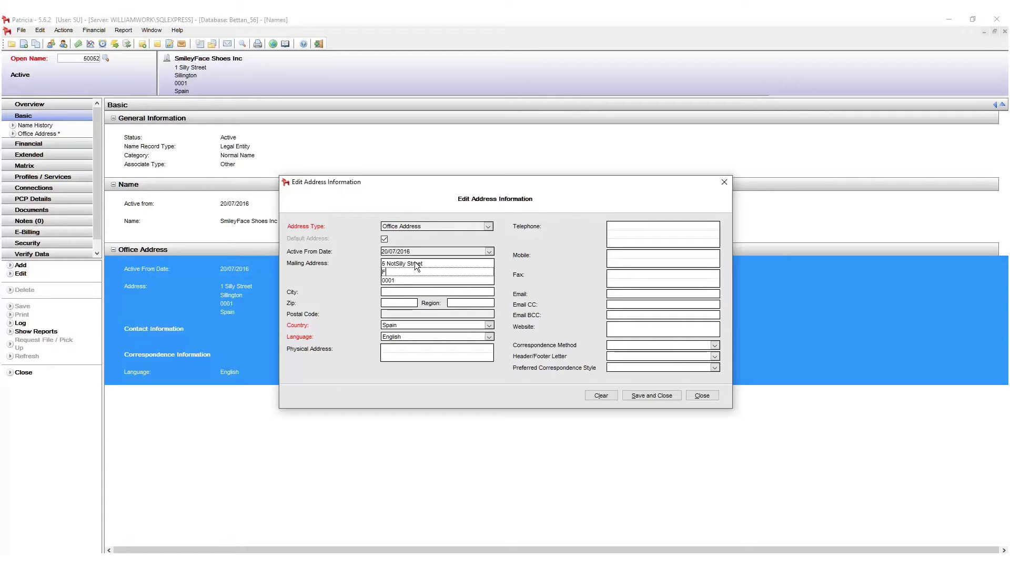
pyautogui.write('aerie Glen')
pyautogui.press('Tab')
pyautogui.write('2531')
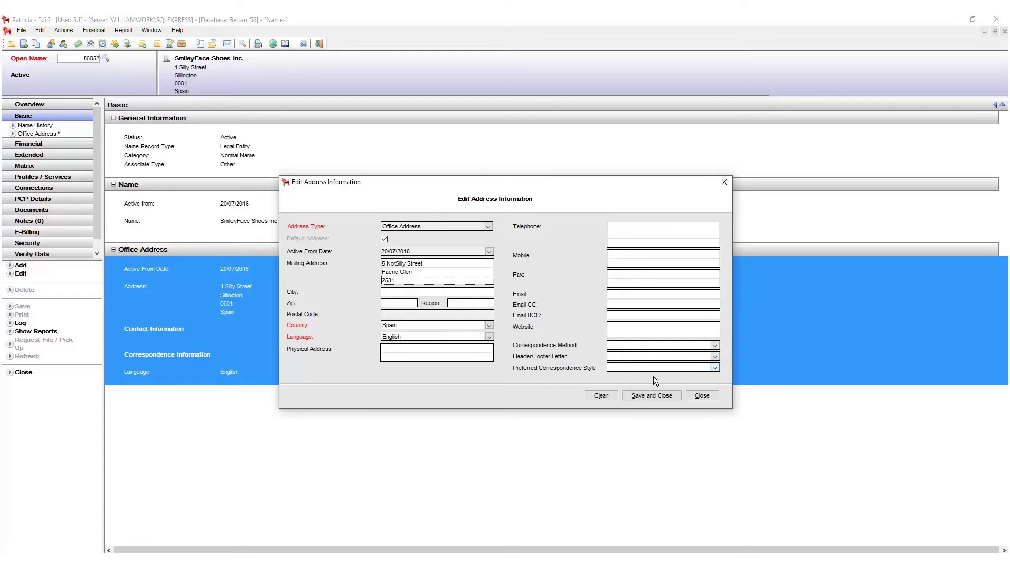
pyautogui.click(654, 394)
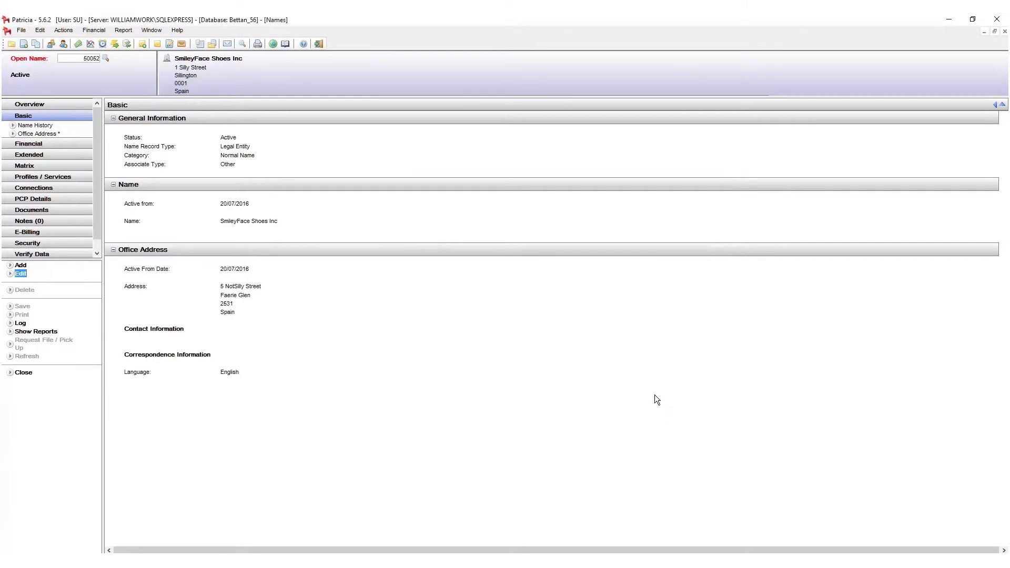
# Close the name record and the case, reopen the same South African trademark case, and show its parties.
pyautogui.click(1005, 31)
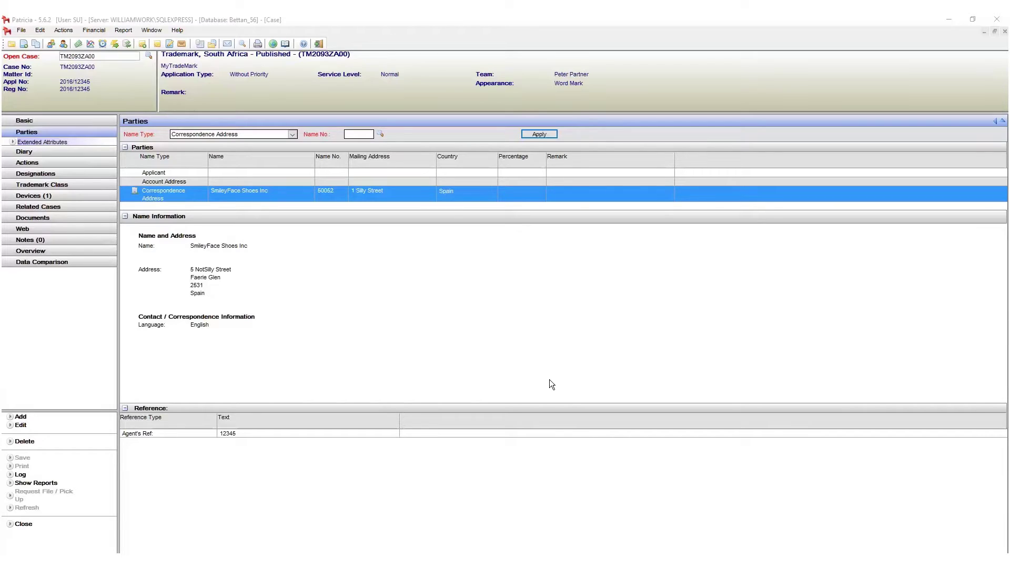
pyautogui.hotkey('ctrl', 'F4')
pyautogui.click(10, 30)
pyautogui.moveTo(20, 55)
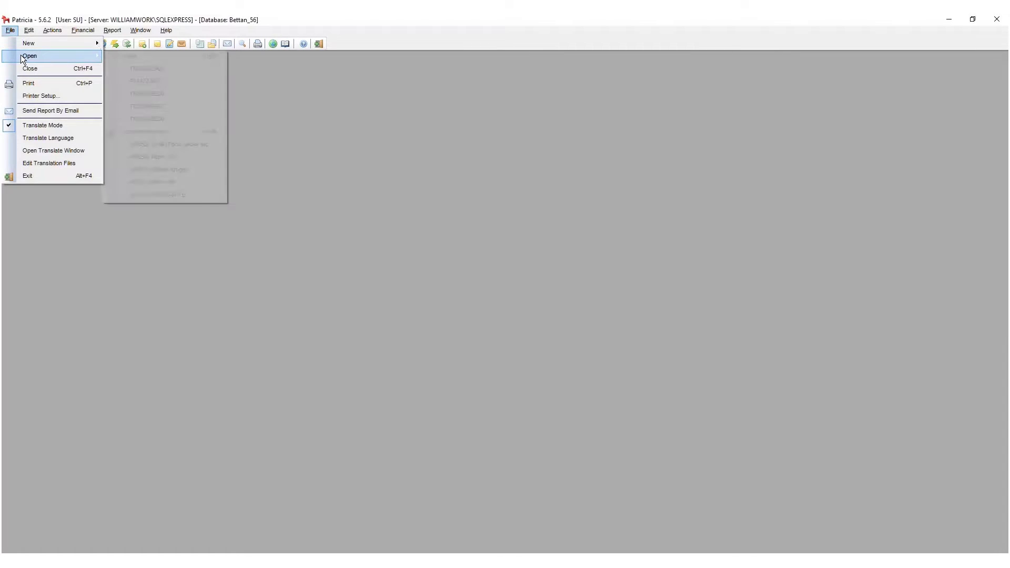
pyautogui.click(139, 67)
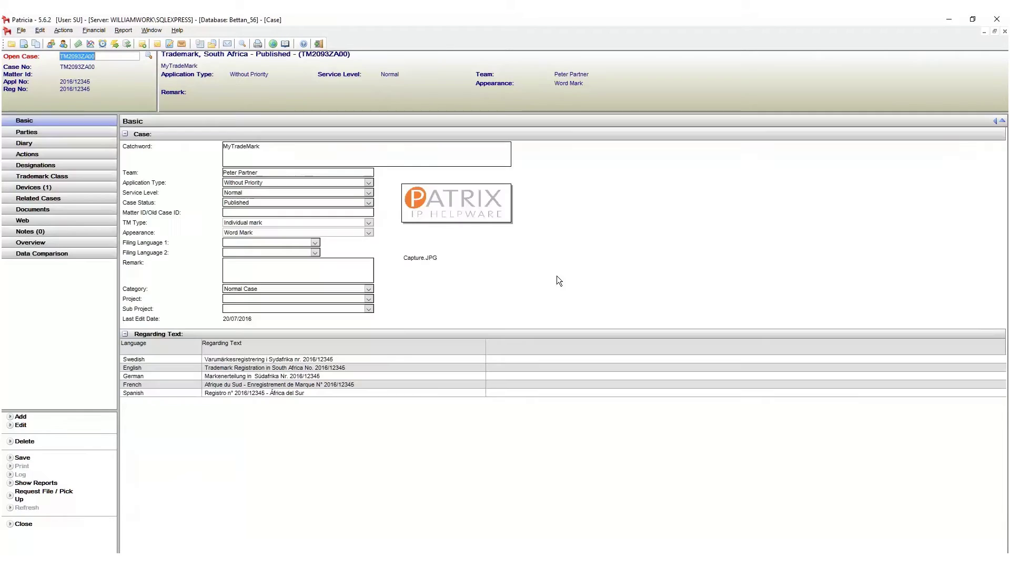
pyautogui.click(87, 135)
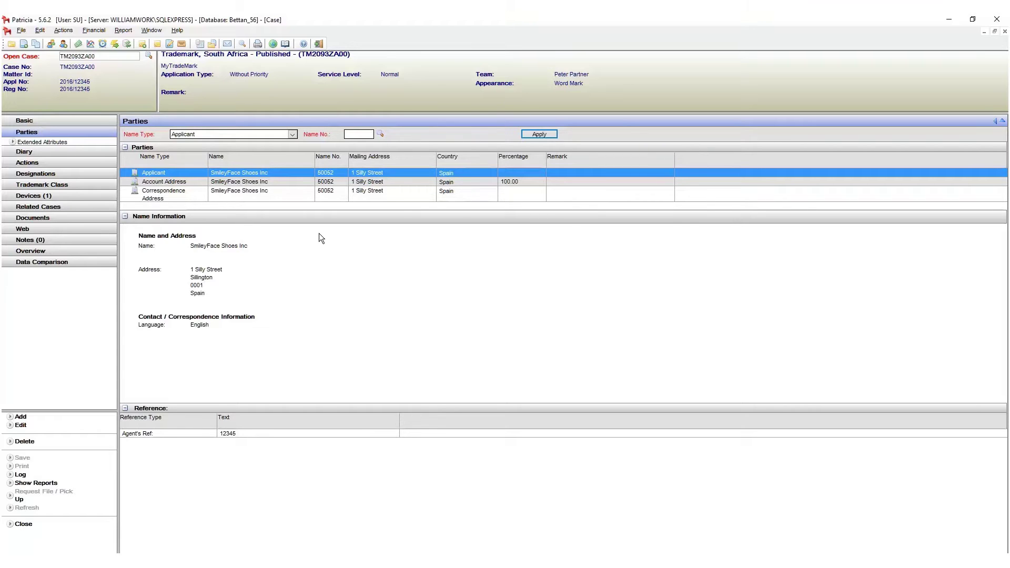
# Open the Applicant's SmileyFace Shoes Inc name record and start a new address entry despite the existing one being editable.
pyautogui.doubleClick(134, 177)
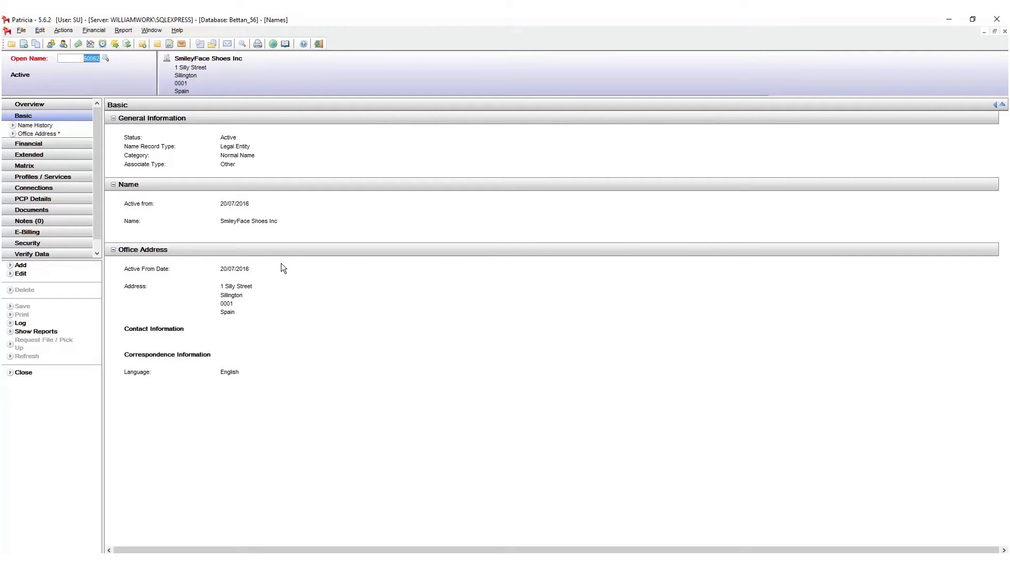
pyautogui.click(139, 279)
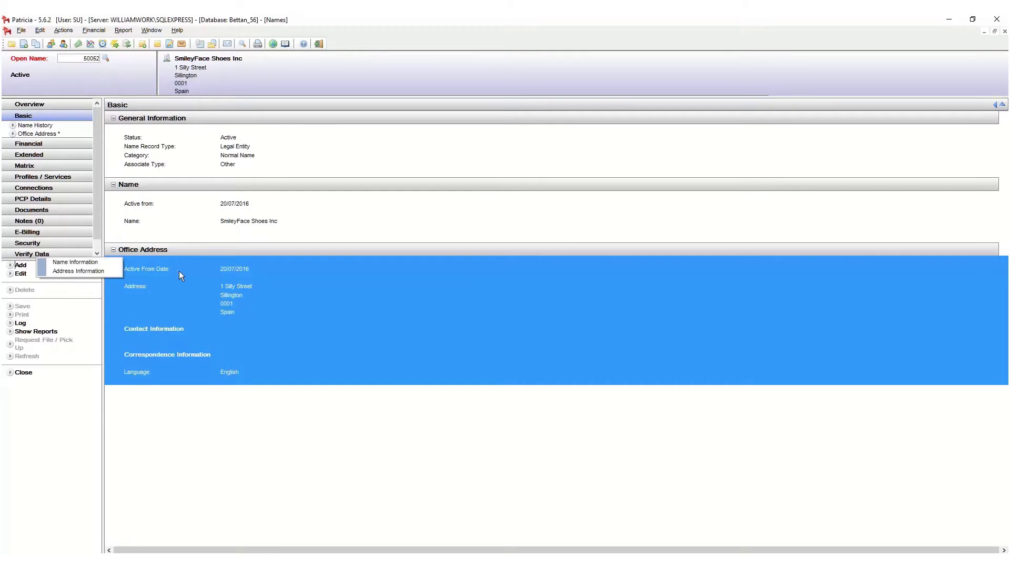
pyautogui.click(86, 271)
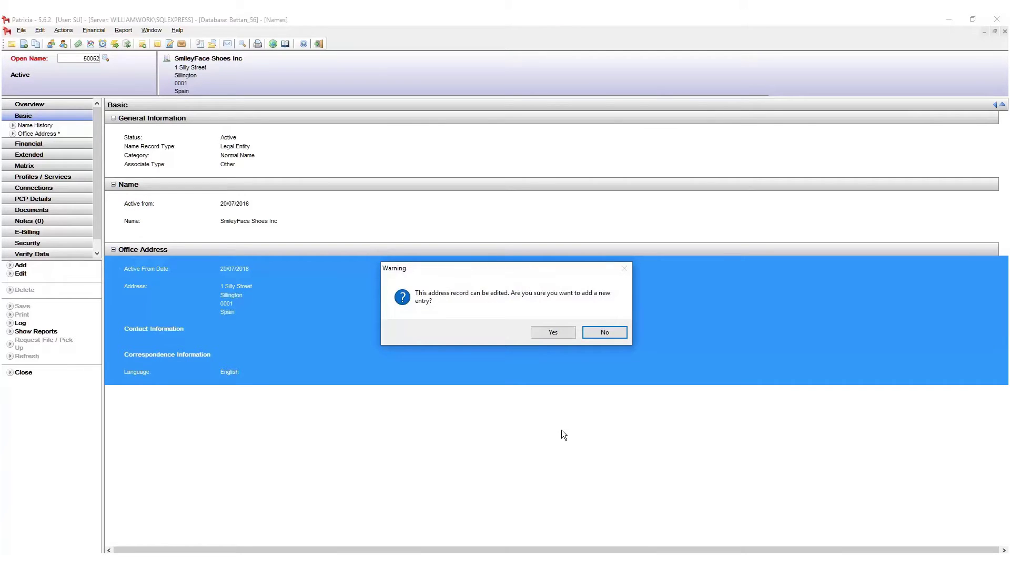
pyautogui.click(566, 336)
# Fill the three mailing address lines of the new office address with the company's new postal address and save it.
pyautogui.click(418, 263)
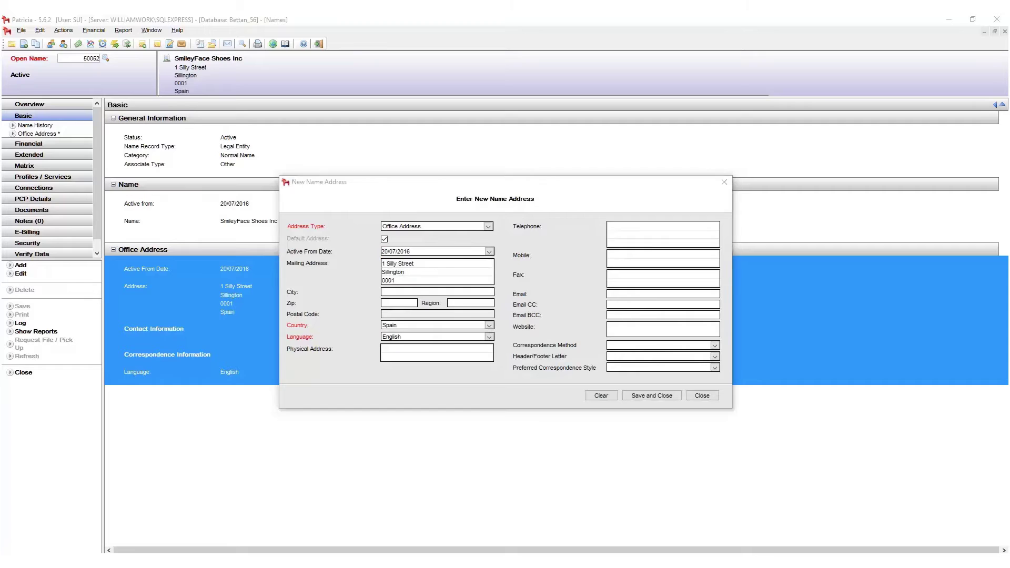
pyautogui.write('5 NotSilly')
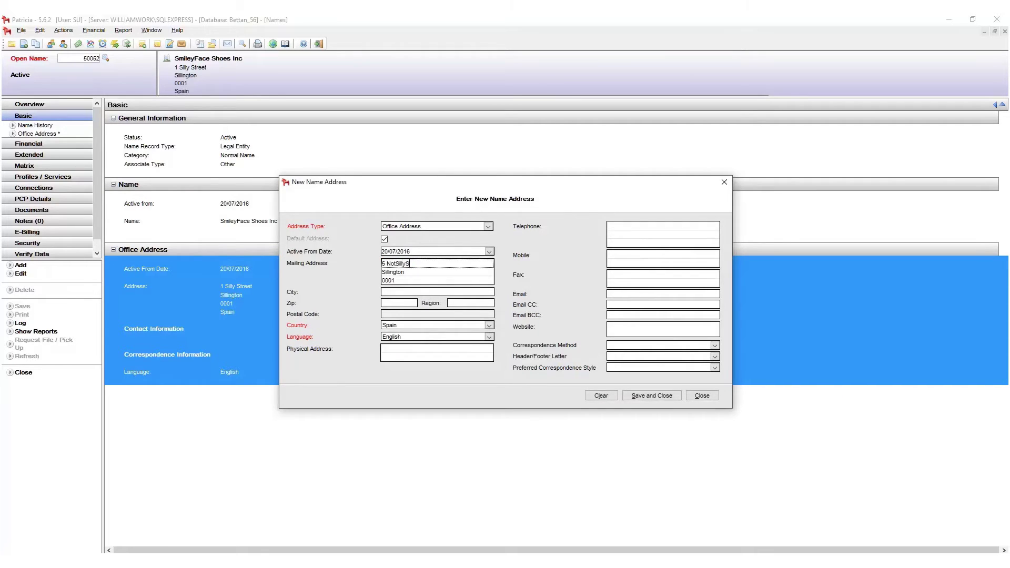
pyautogui.write(' Street')
pyautogui.press('Tab')
pyautogui.write('Faerie Glen')
pyautogui.press('Tab')
pyautogui.write('2531')
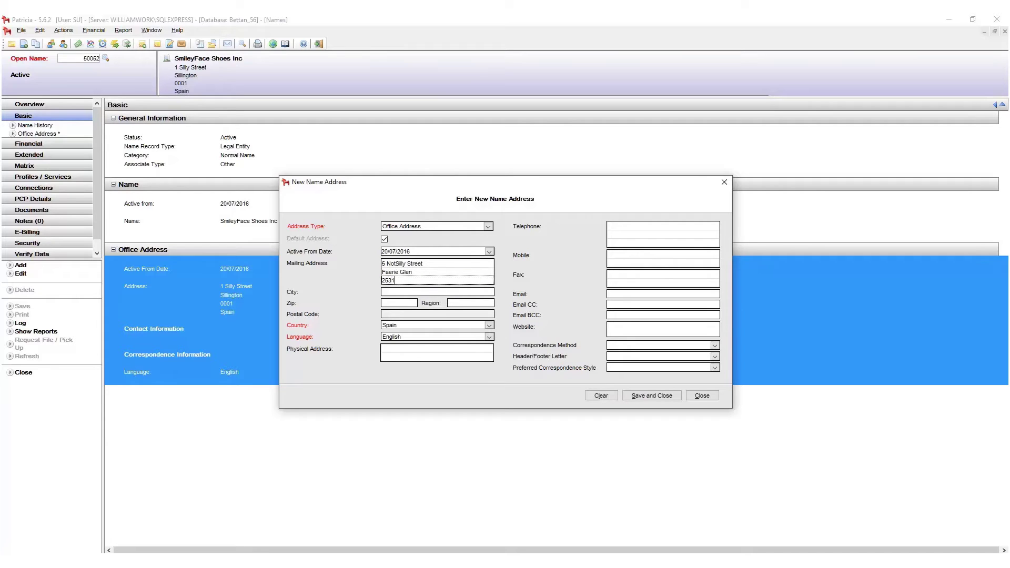
pyautogui.click(652, 396)
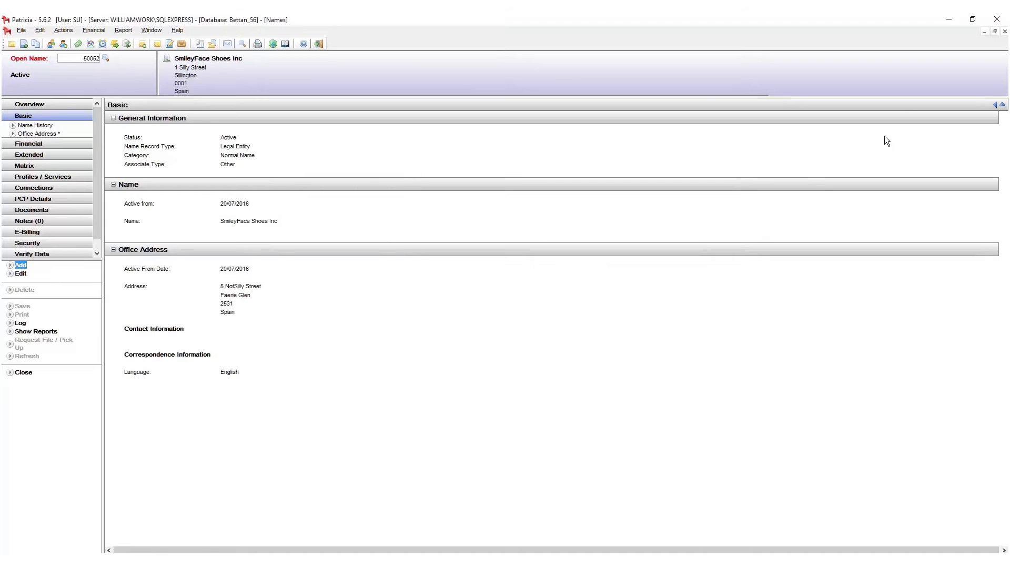
# Return to the case and check the address details of the Account Address and Applicant parties.
pyautogui.click(1005, 31)
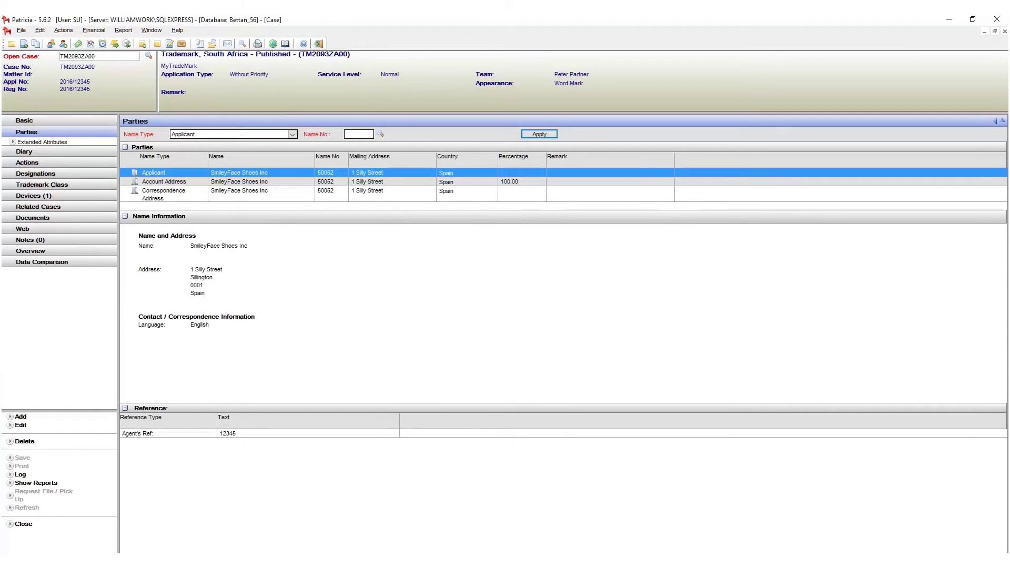
pyautogui.click(331, 182)
pyautogui.click(334, 174)
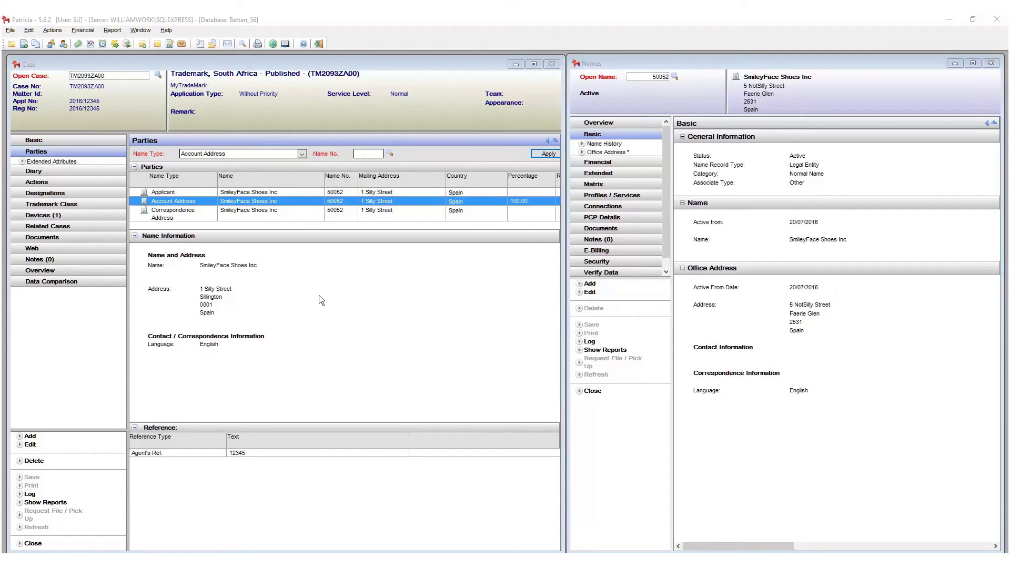
pyautogui.click(532, 65)
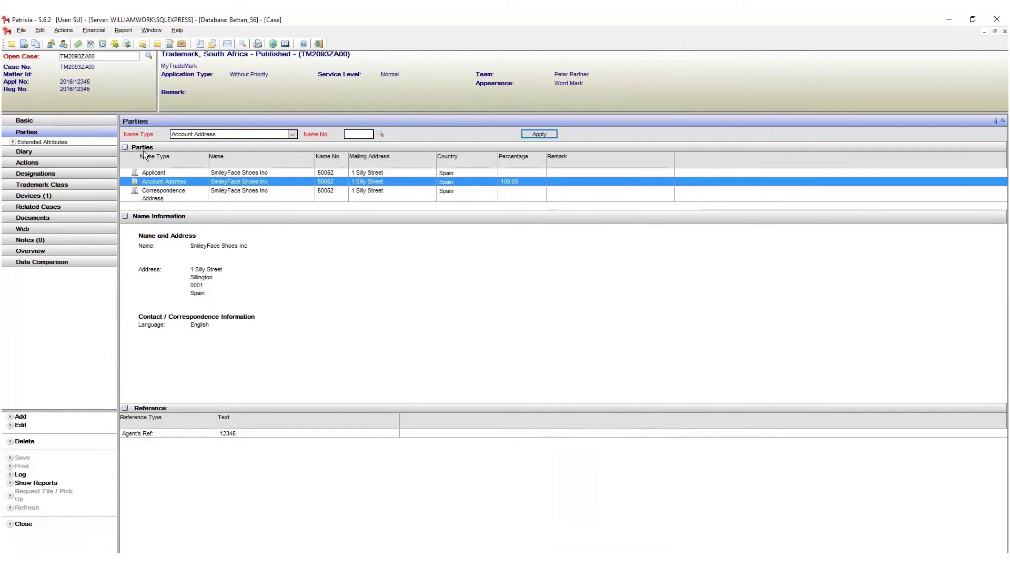
# Switch the Account Address party to the current default office address in its extended attributes, save, and compare it with the Correspondence Address party.
pyautogui.click(66, 142)
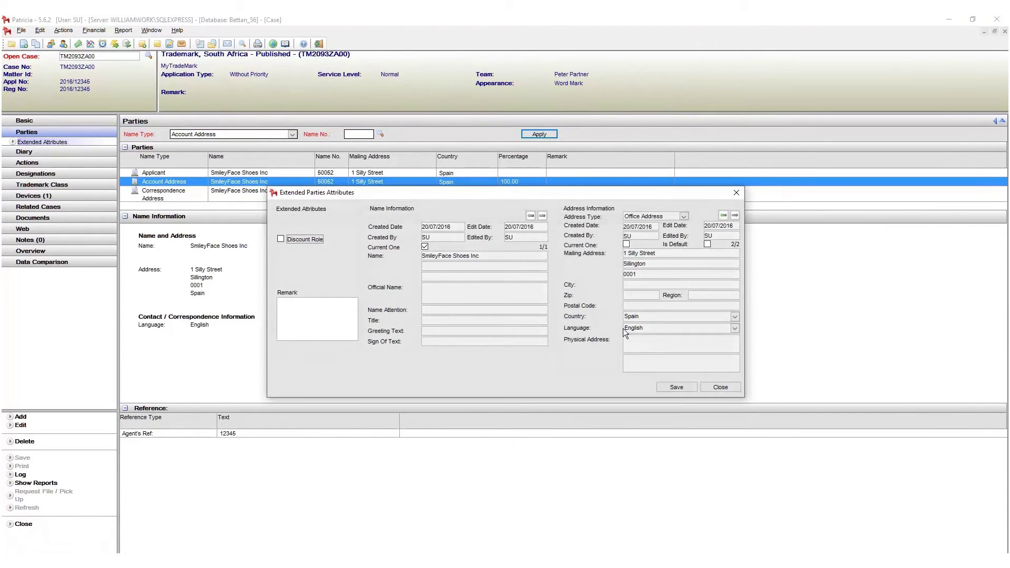
pyautogui.click(724, 216)
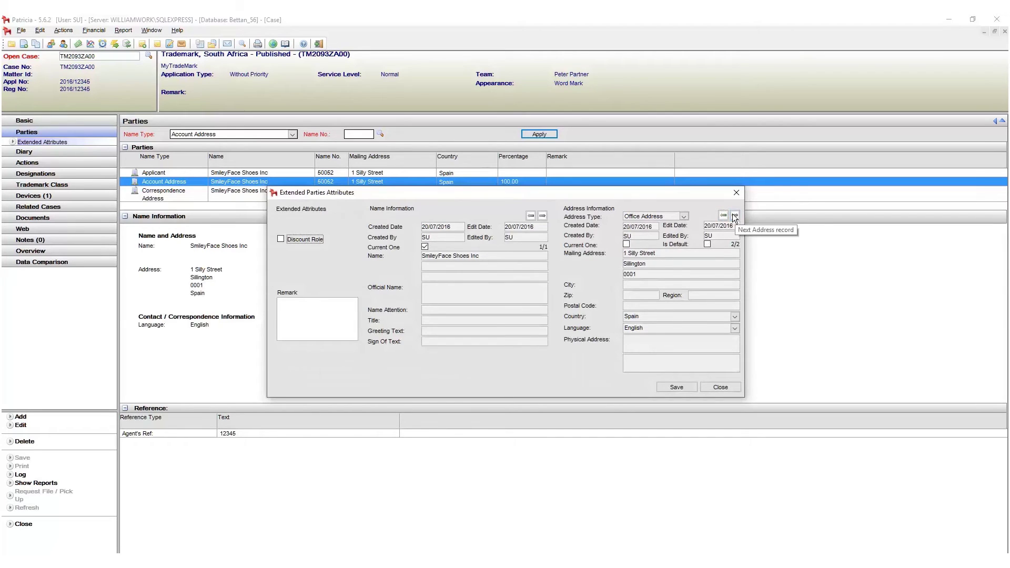
pyautogui.click(734, 216)
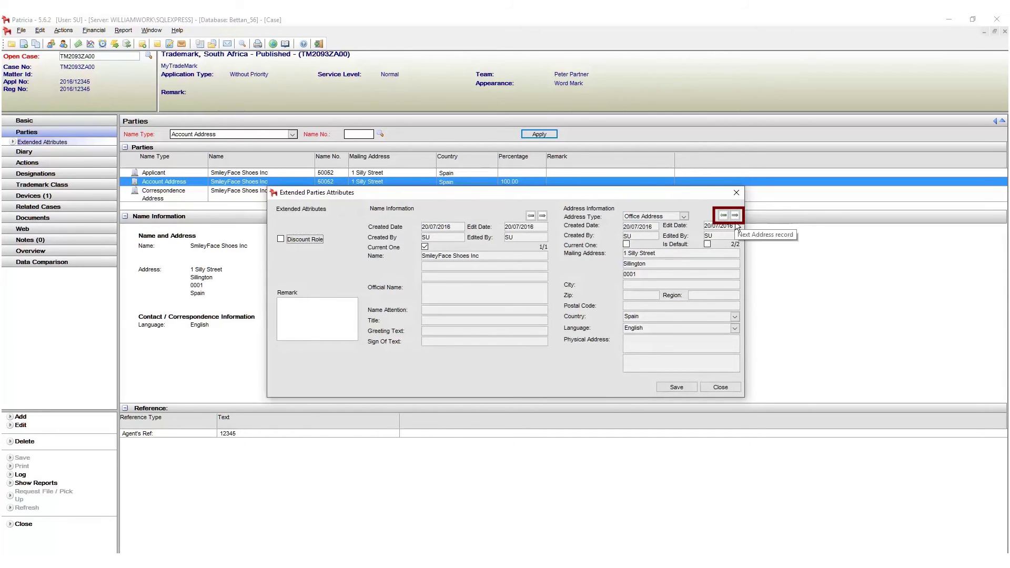
pyautogui.click(723, 216)
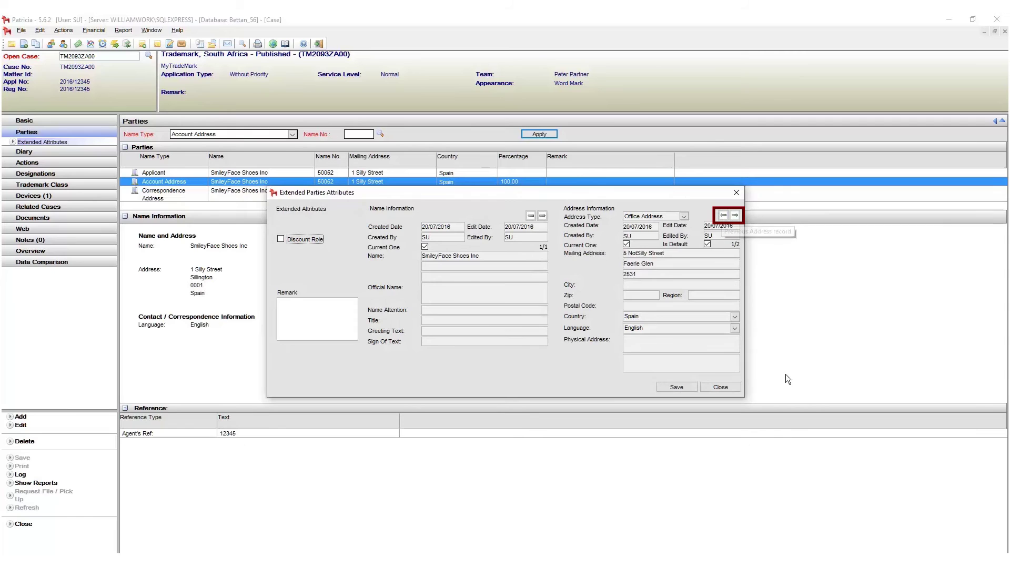
pyautogui.click(680, 387)
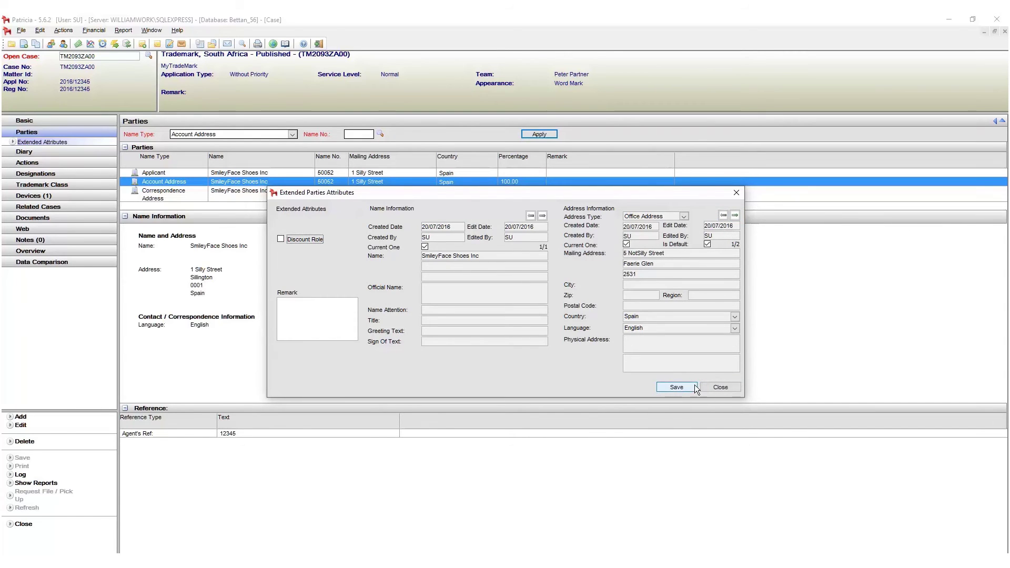
pyautogui.click(720, 386)
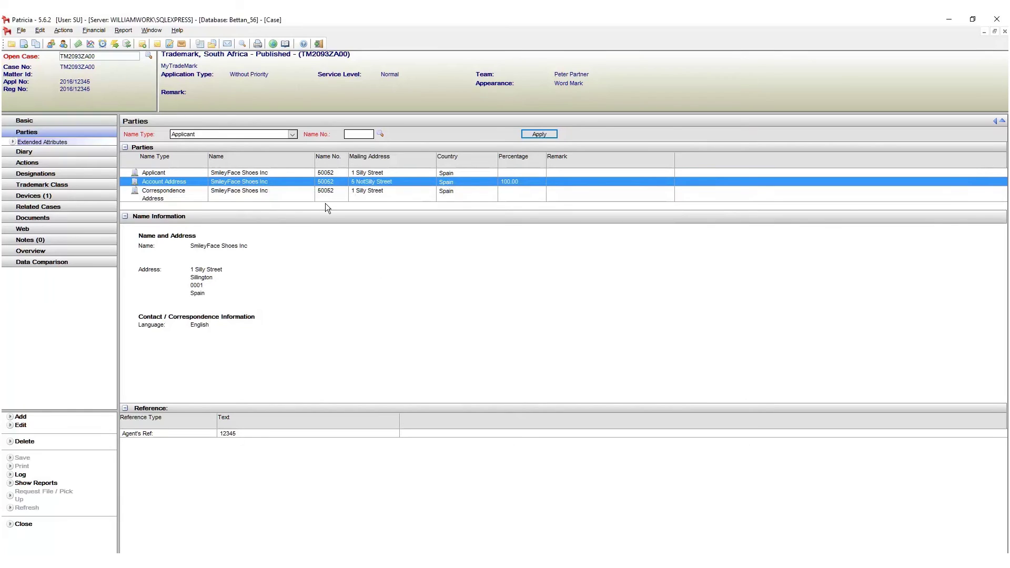
pyautogui.click(314, 188)
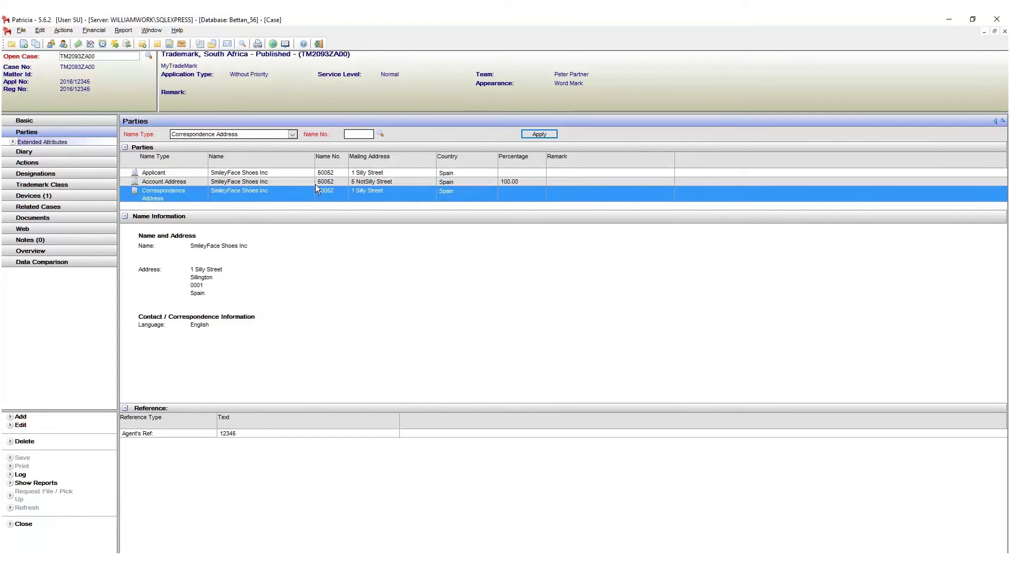
pyautogui.click(315, 184)
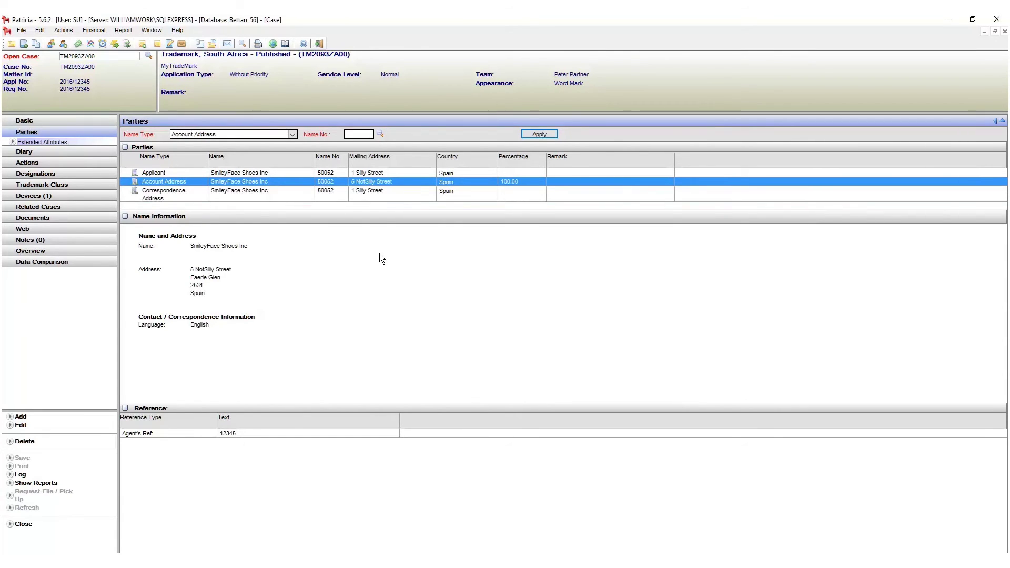